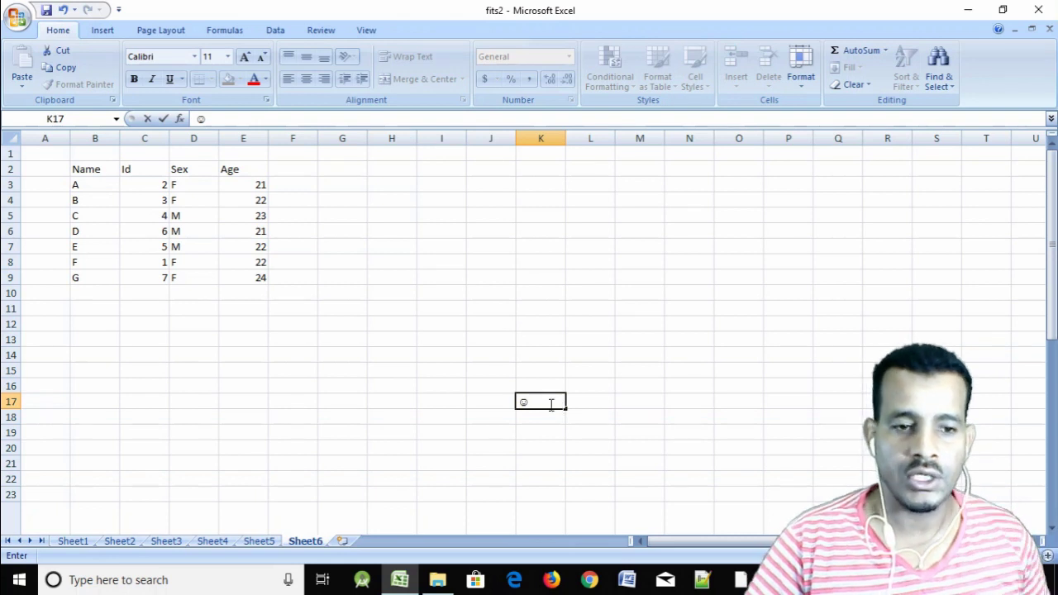
Delete the smiley from cell K17 and move to cell D3 inside the table
key(BackSpace)
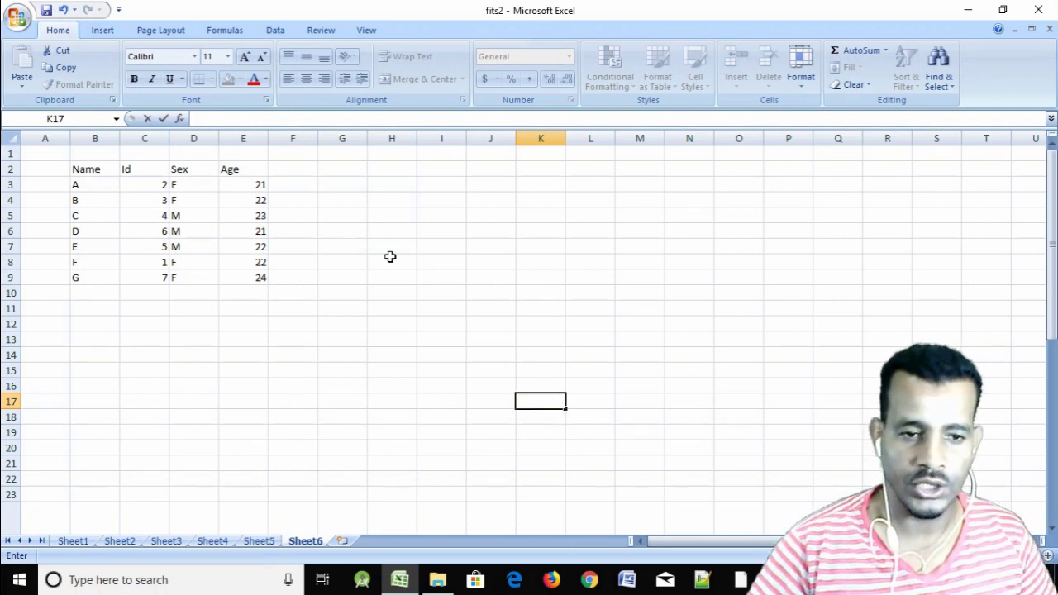
click(211, 249)
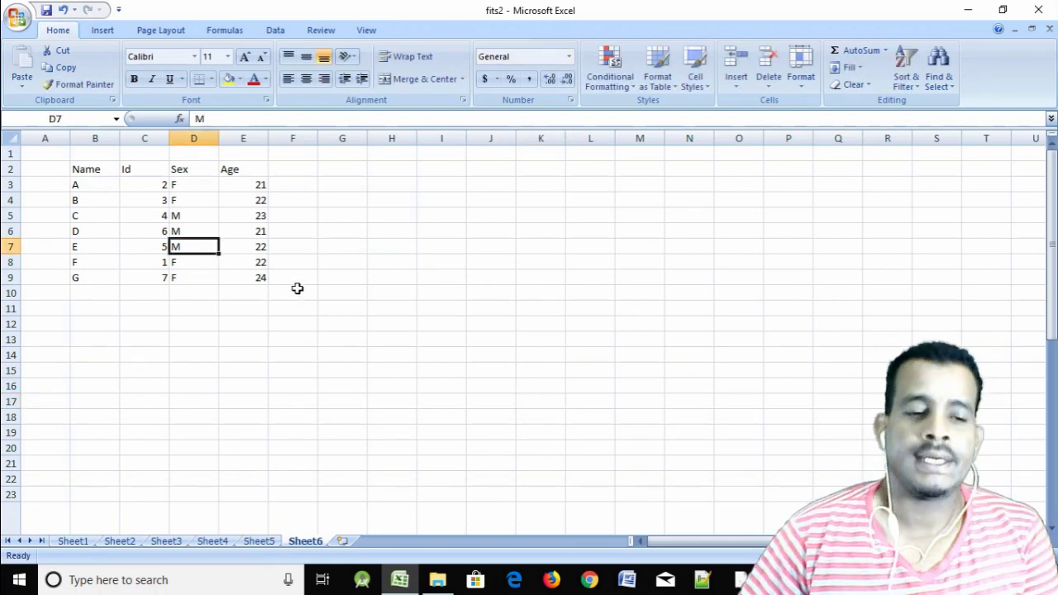
key(Up)
key(Up)
key(Up)
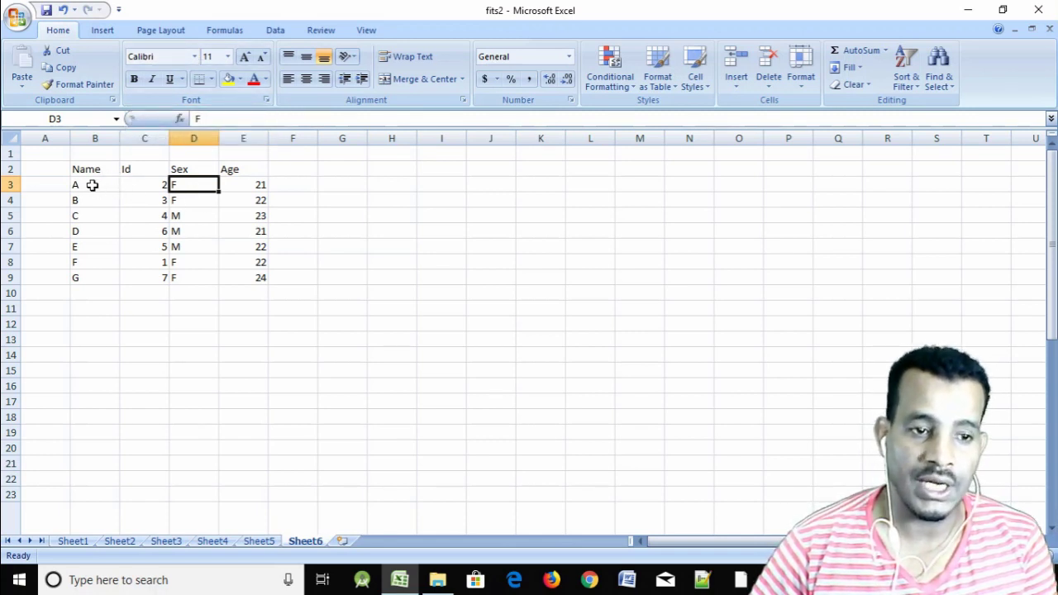
Select the table B2:E9 and apply the Algerian font to it
drag(80, 169, 260, 278)
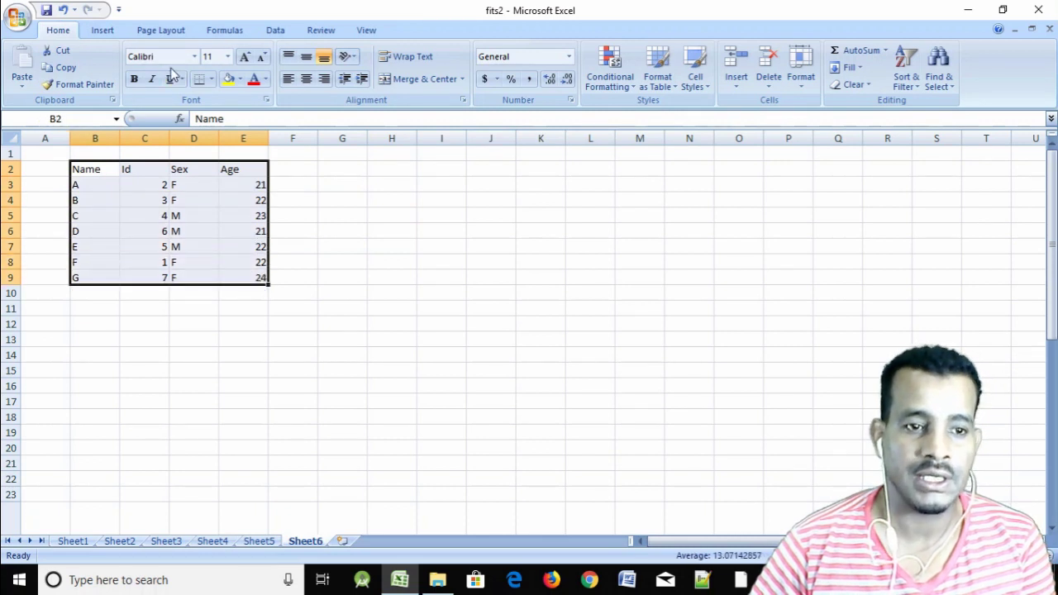
click(195, 56)
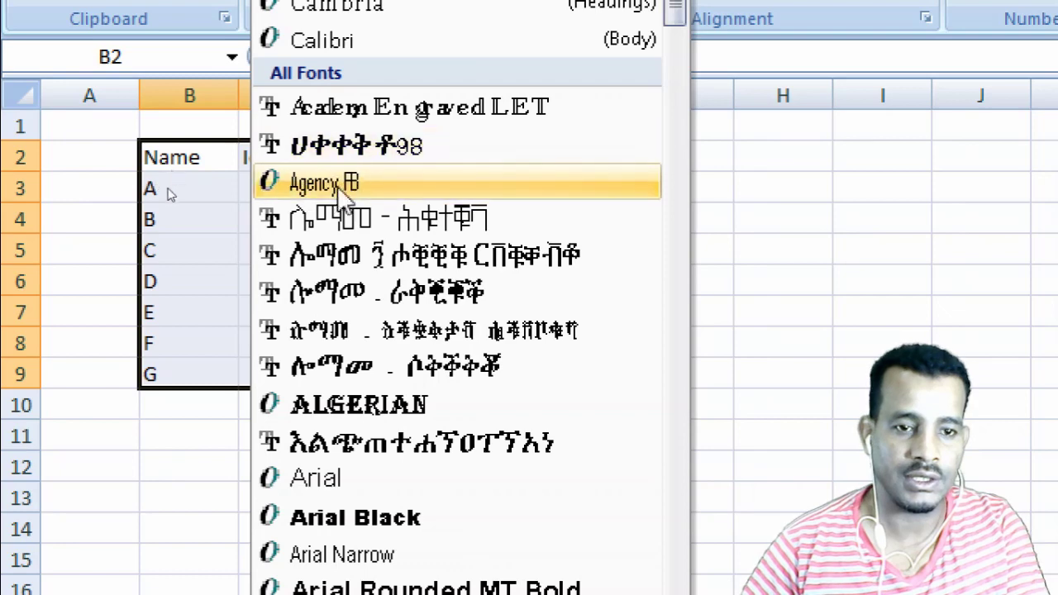
click(355, 407)
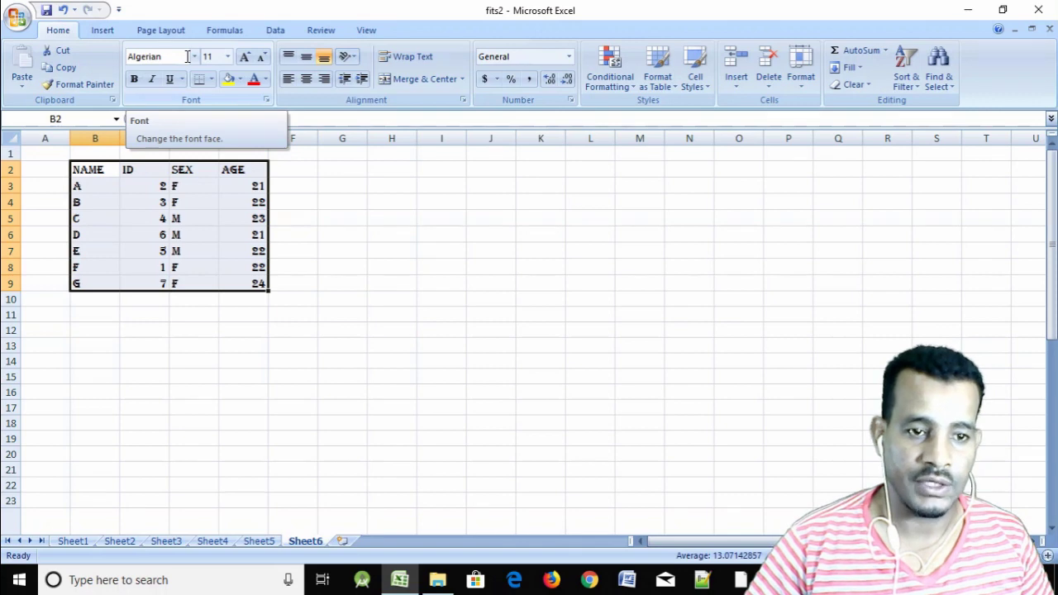
Set the B2:E9 text to size 20, trying larger and smaller sizes before settling on 20
click(188, 56)
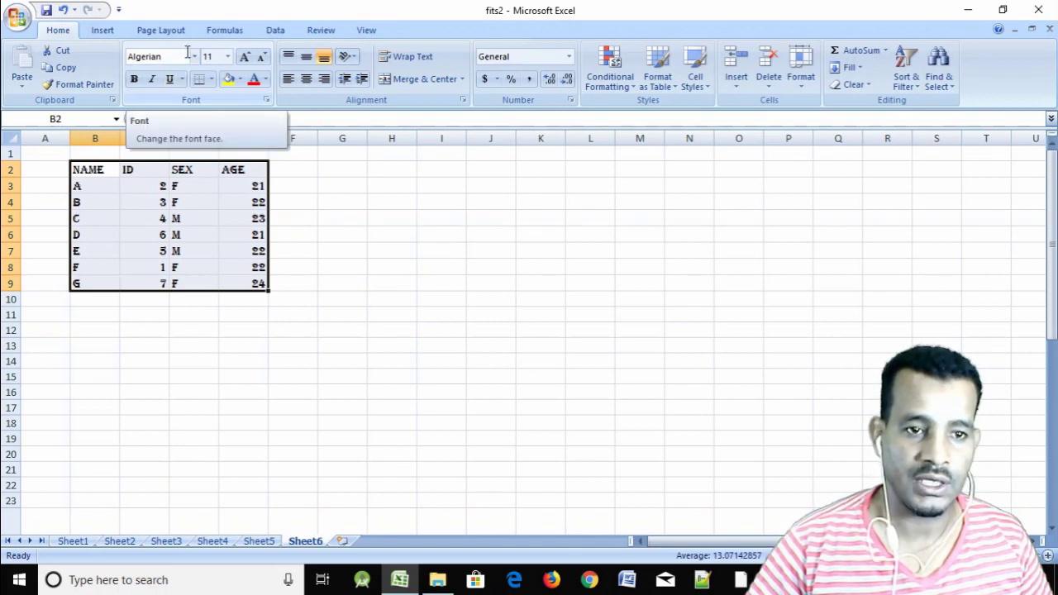
click(227, 58)
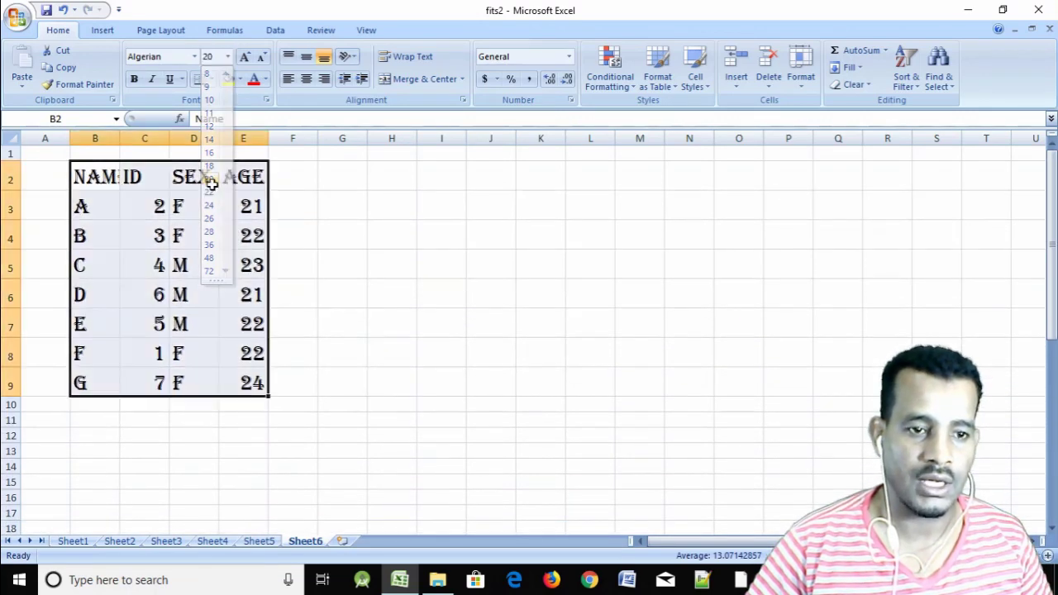
click(209, 181)
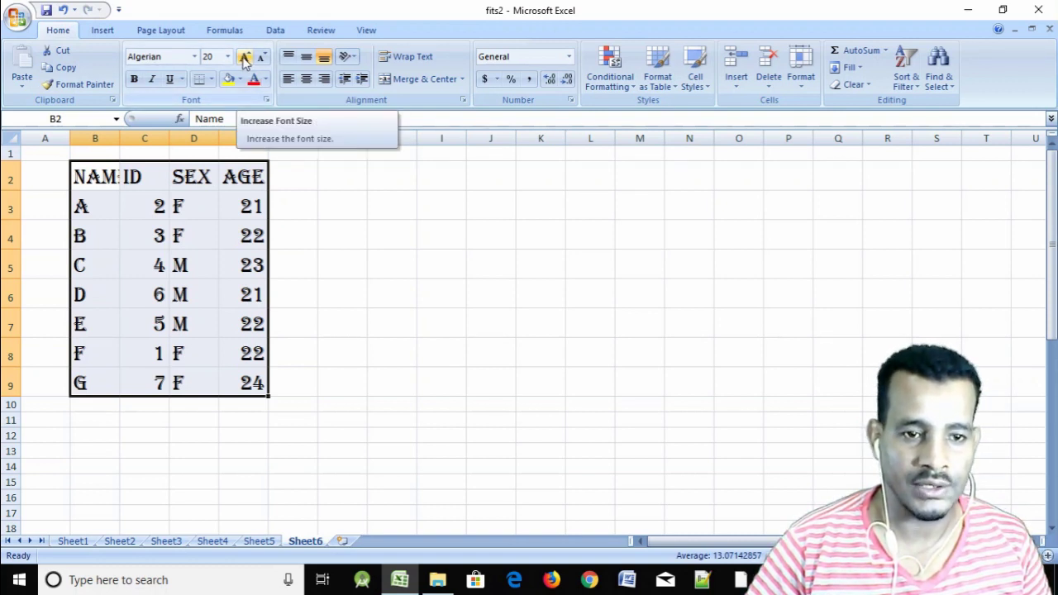
click(245, 56)
click(245, 57)
click(245, 56)
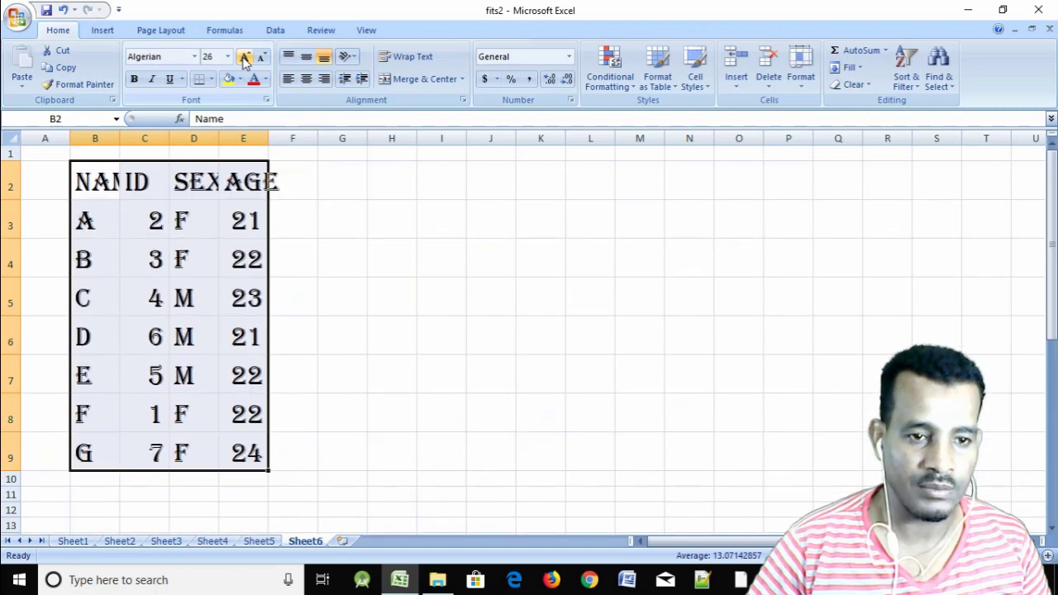
click(261, 58)
click(262, 58)
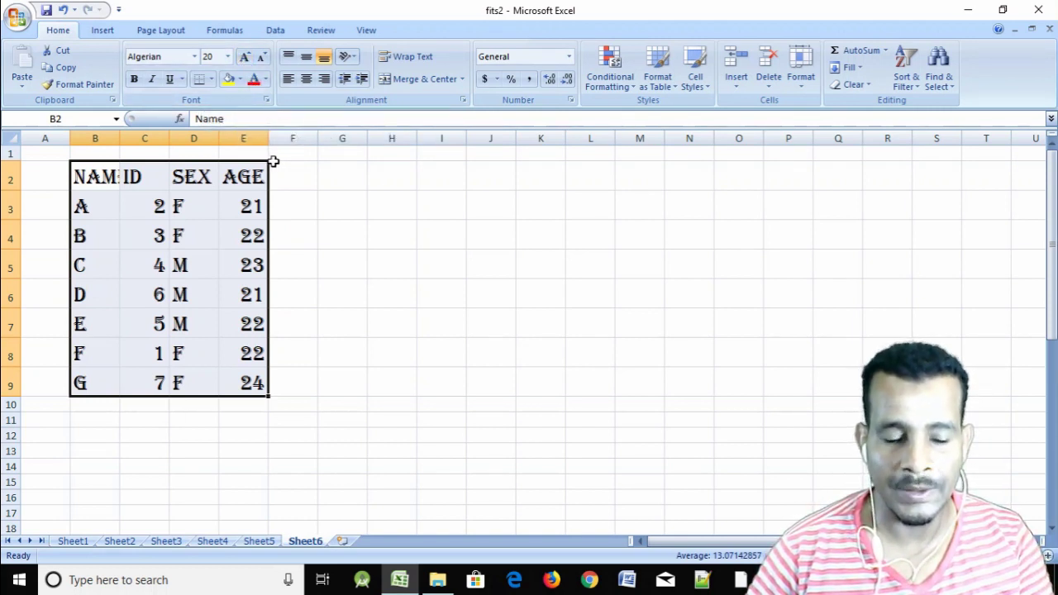
Enter a single [ character in cell G3
click(366, 210)
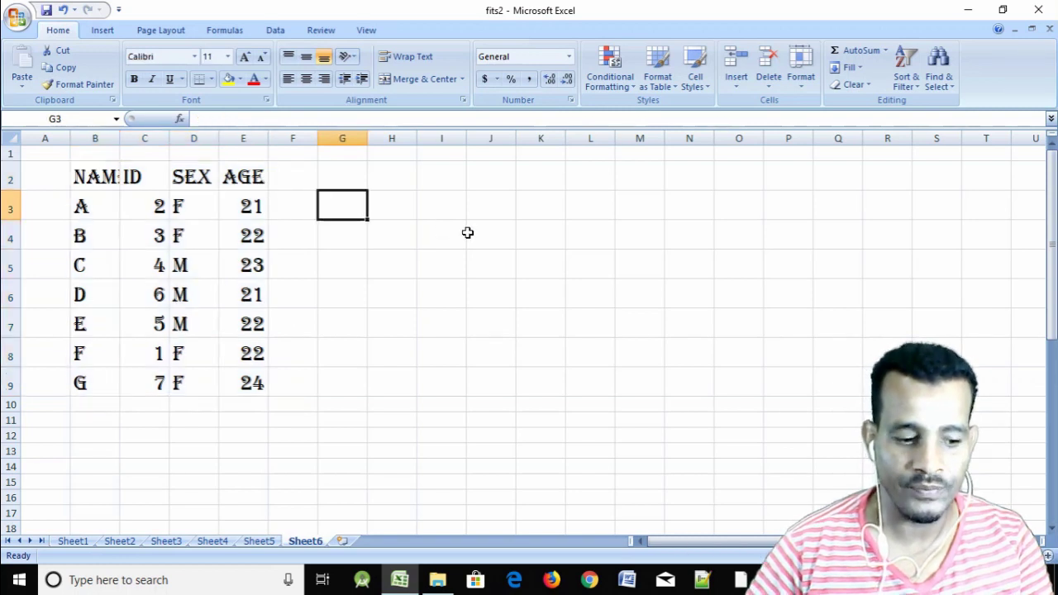
text([)
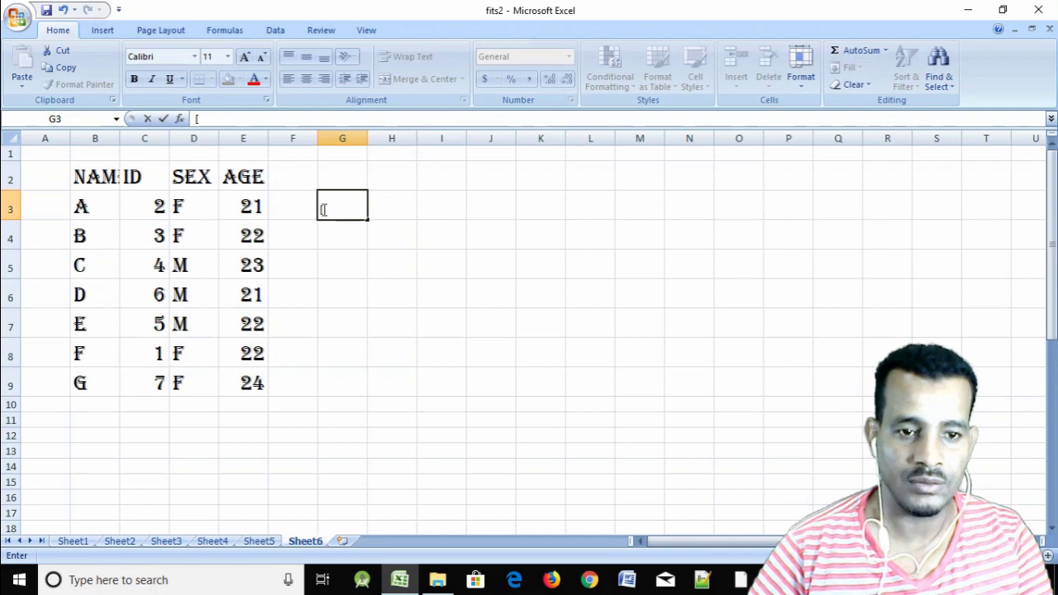
key(Return)
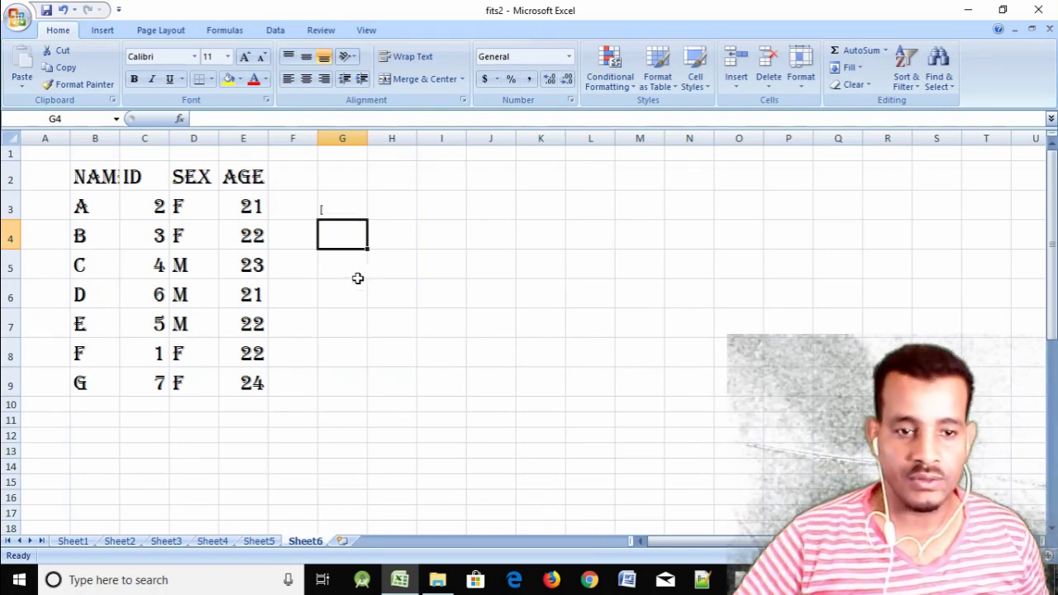
Try Select Precedents (Ctrl+[) on cell E3 and dismiss the 'No cells were found' message
click(344, 213)
click(259, 206)
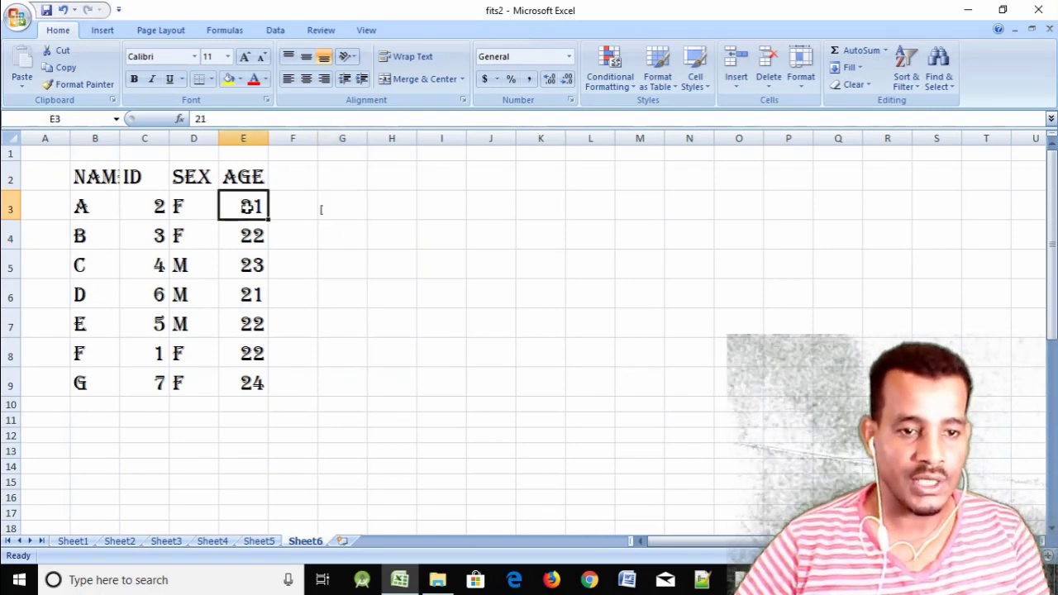
key(ctrl+bracketleft)
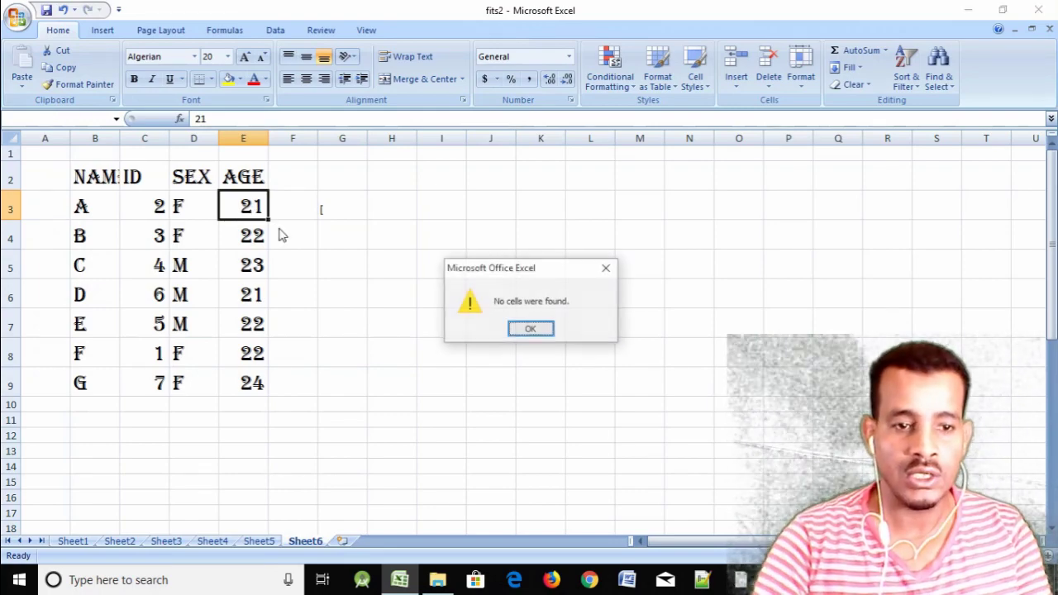
click(607, 268)
click(334, 217)
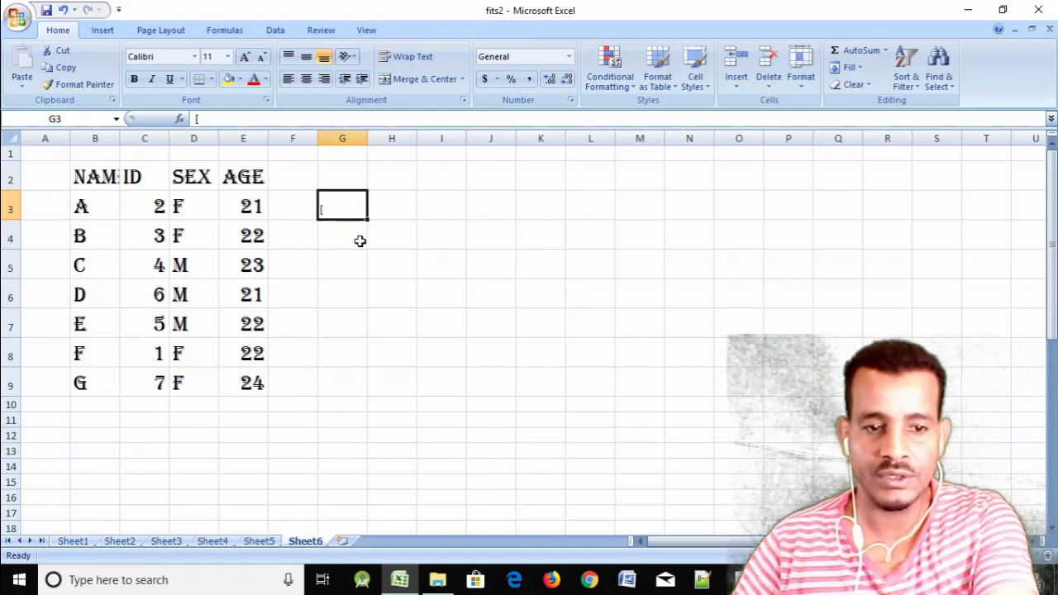
Retry Select Precedents on B3:E6, dismiss the warnings, and reselect cell G3
click(236, 215)
drag(93, 207, 252, 279)
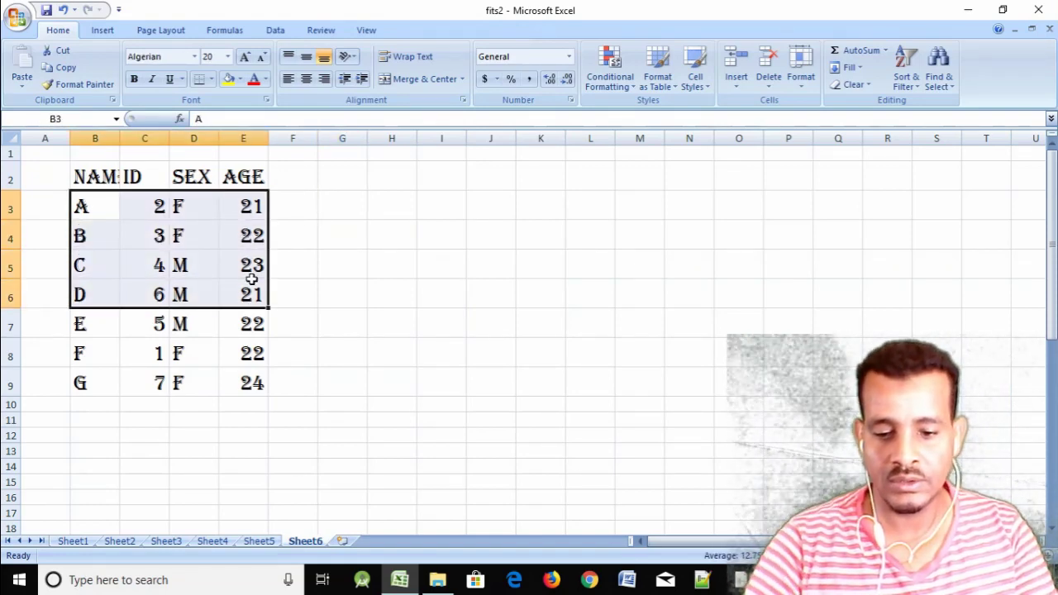
key(ctrl+bracketleft)
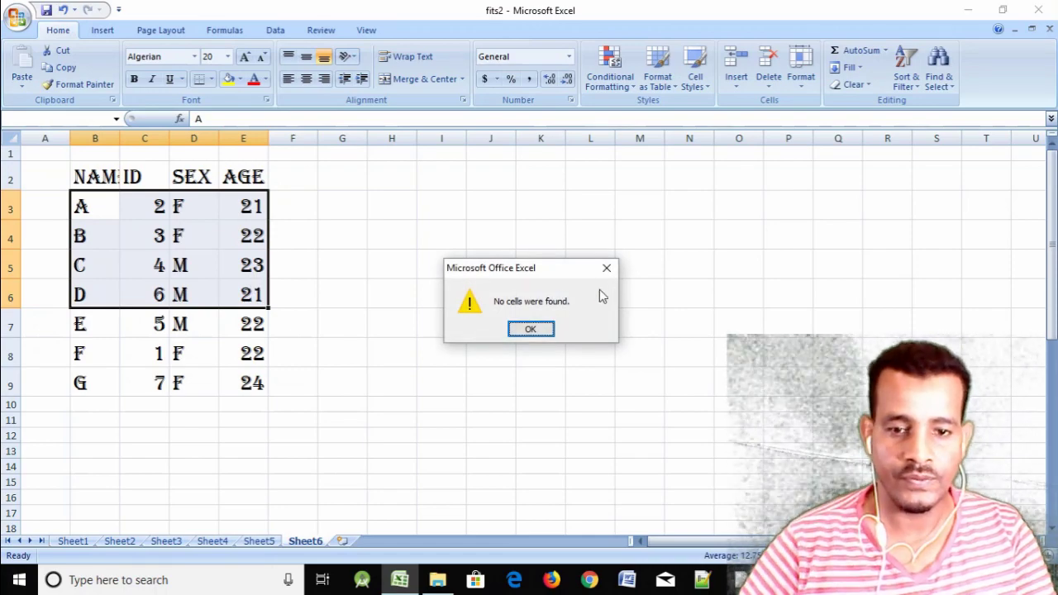
click(607, 268)
click(613, 297)
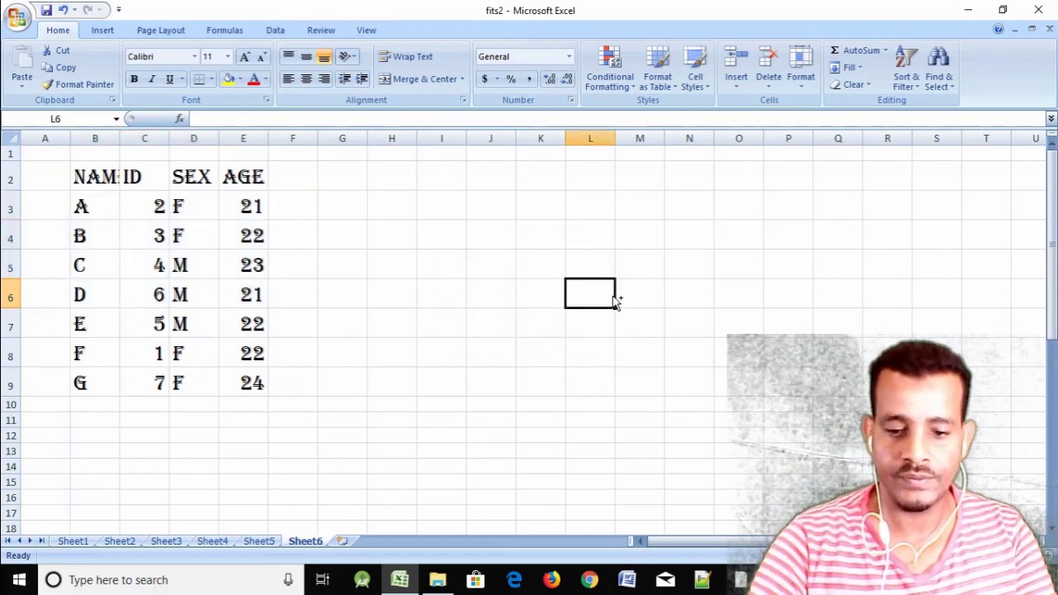
key(ctrl+bracketleft)
click(610, 267)
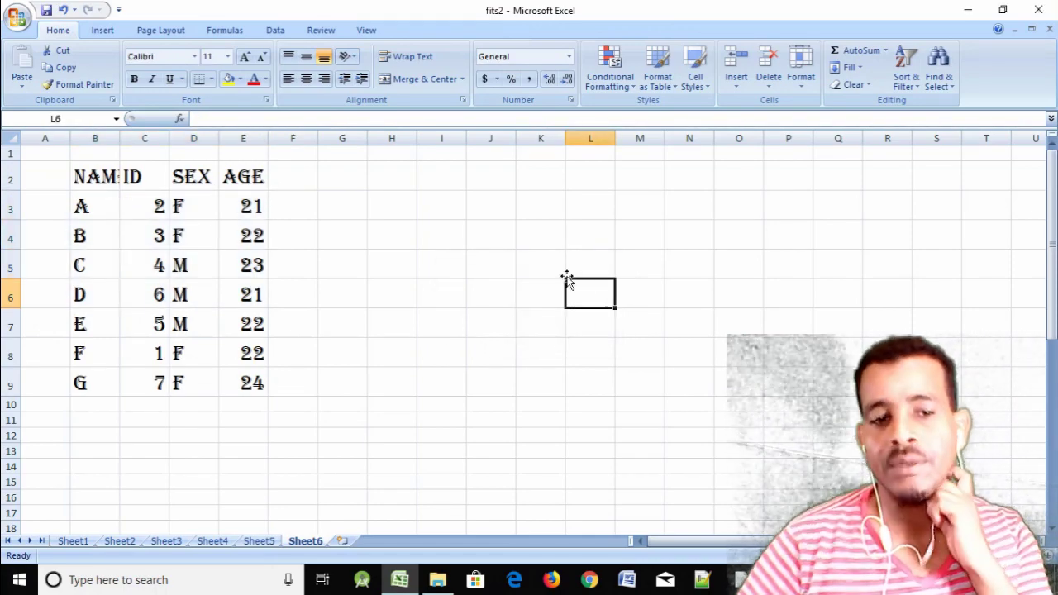
click(343, 213)
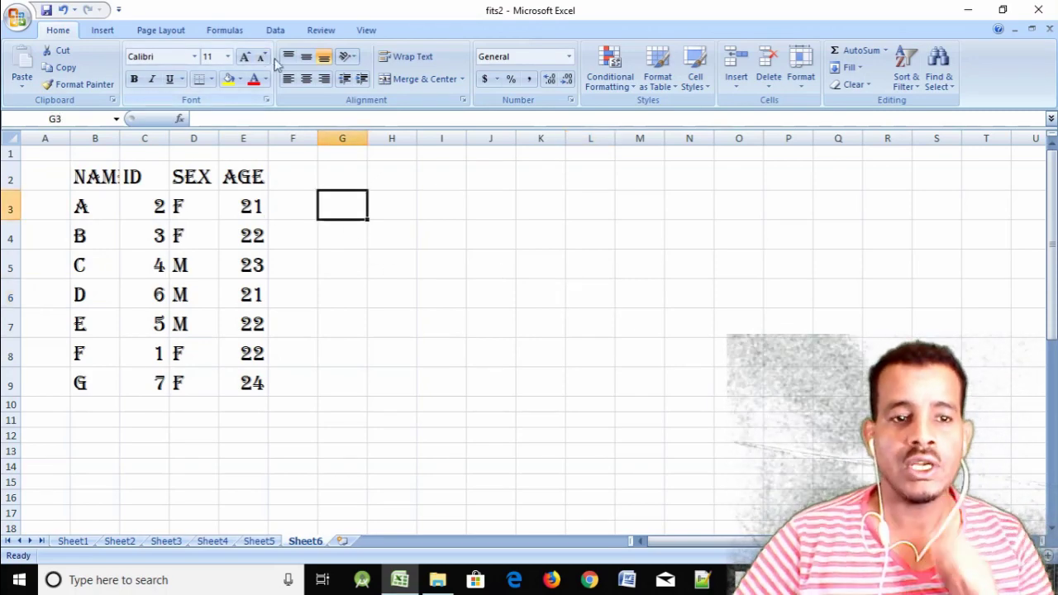
Make headers B2:E2 bold and italic, then widen column B and narrow column C
click(138, 175)
drag(95, 177, 236, 182)
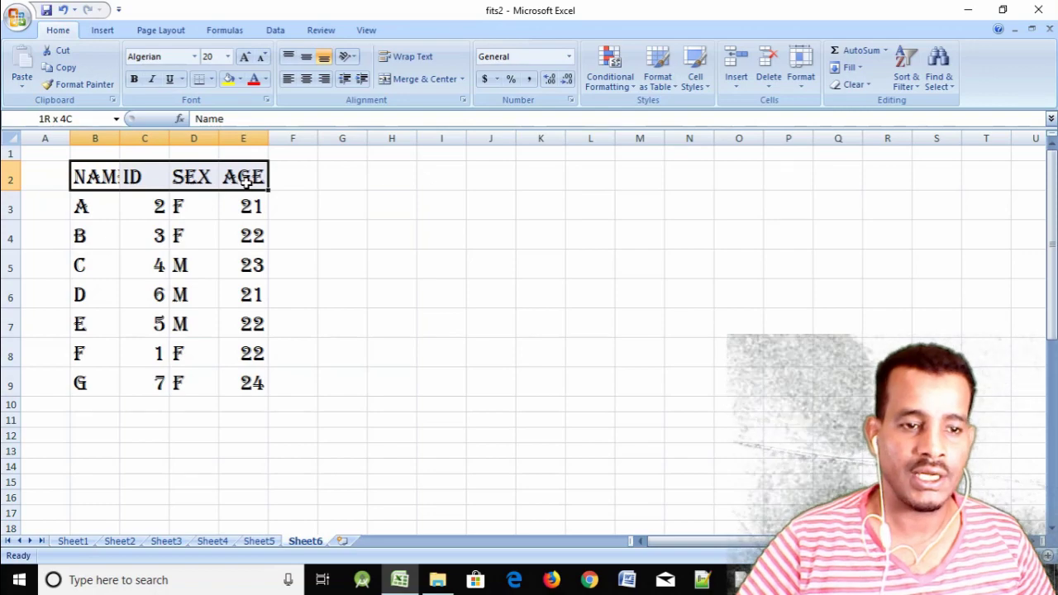
click(133, 79)
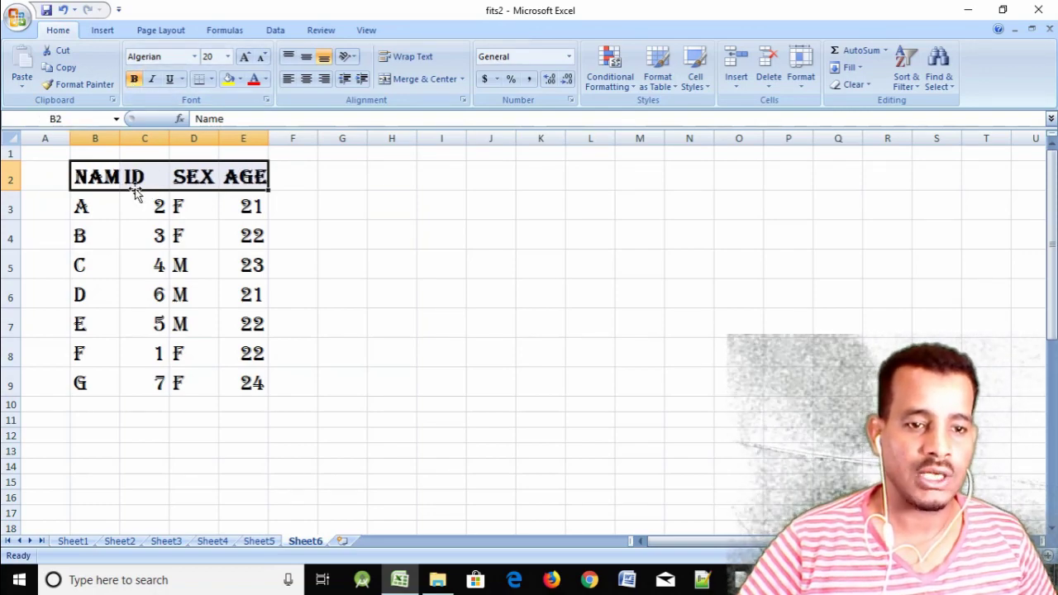
click(151, 79)
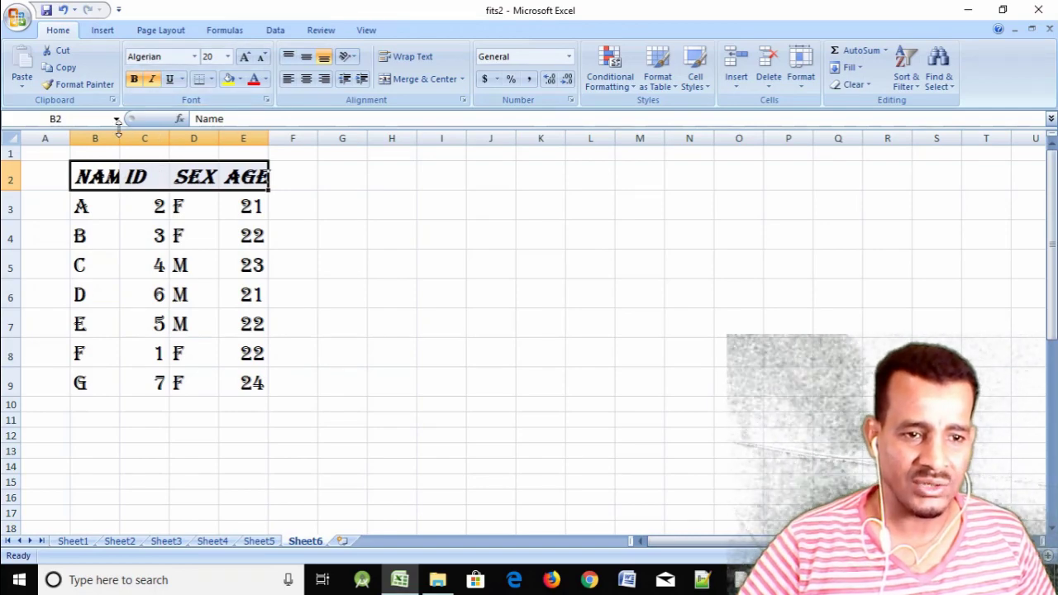
drag(119, 138, 335, 140)
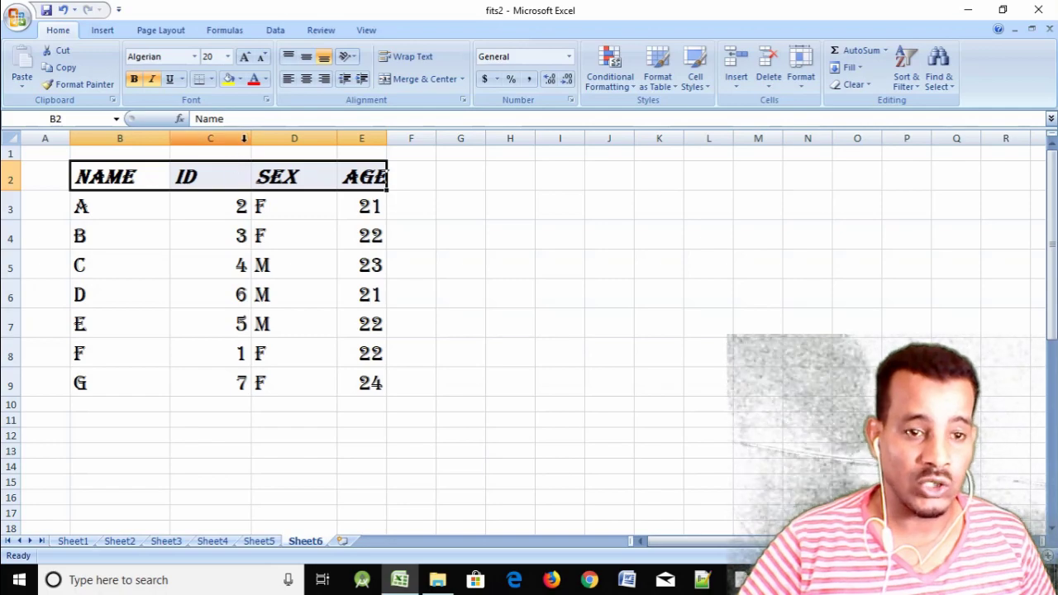
drag(254, 139, 234, 139)
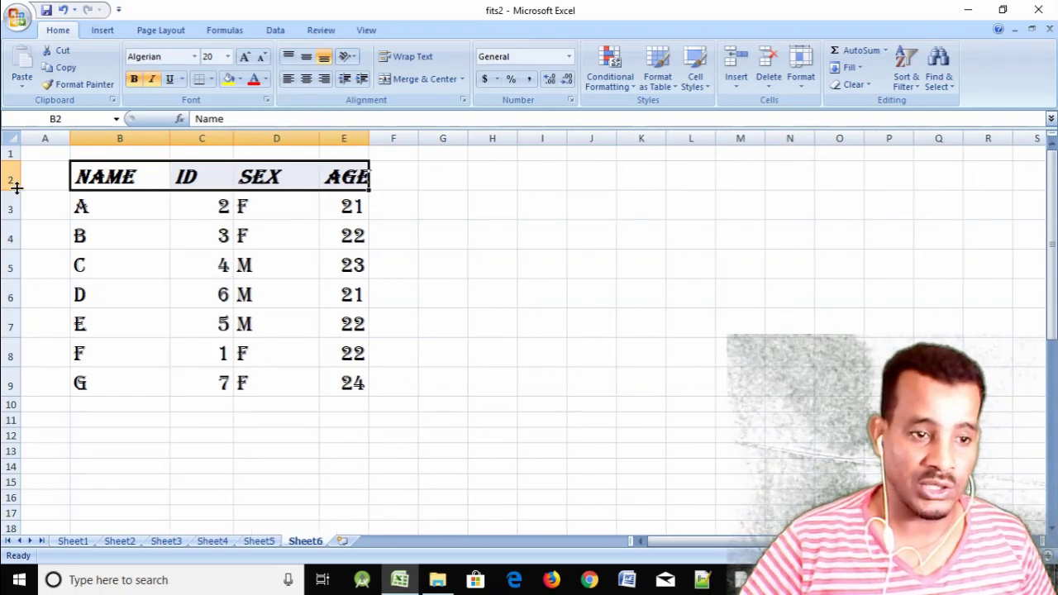
Raise header row 2 to height 30.75 and underline the header cells
drag(17, 188, 17, 194)
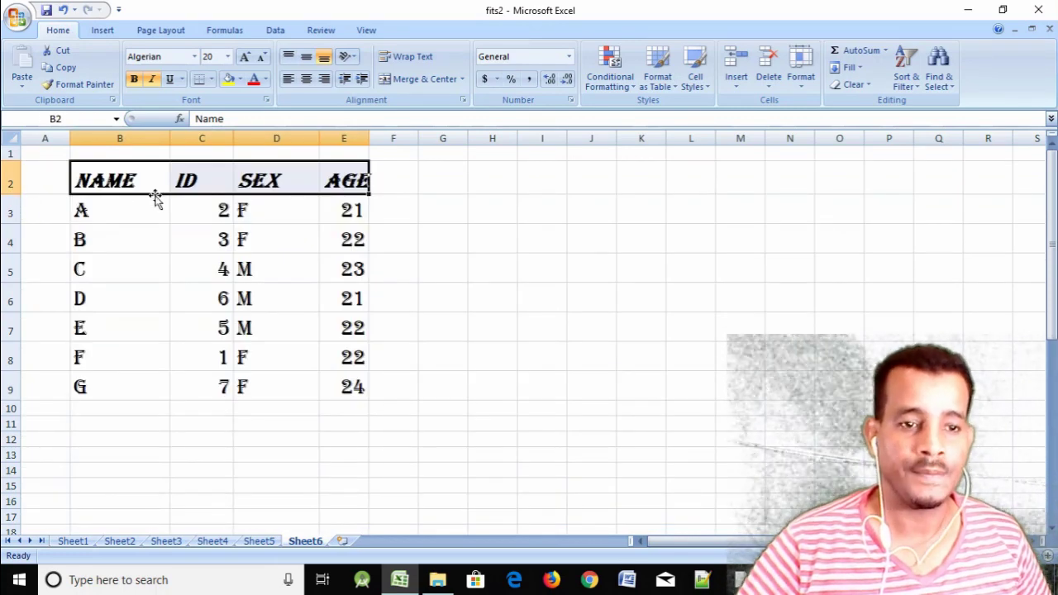
click(182, 79)
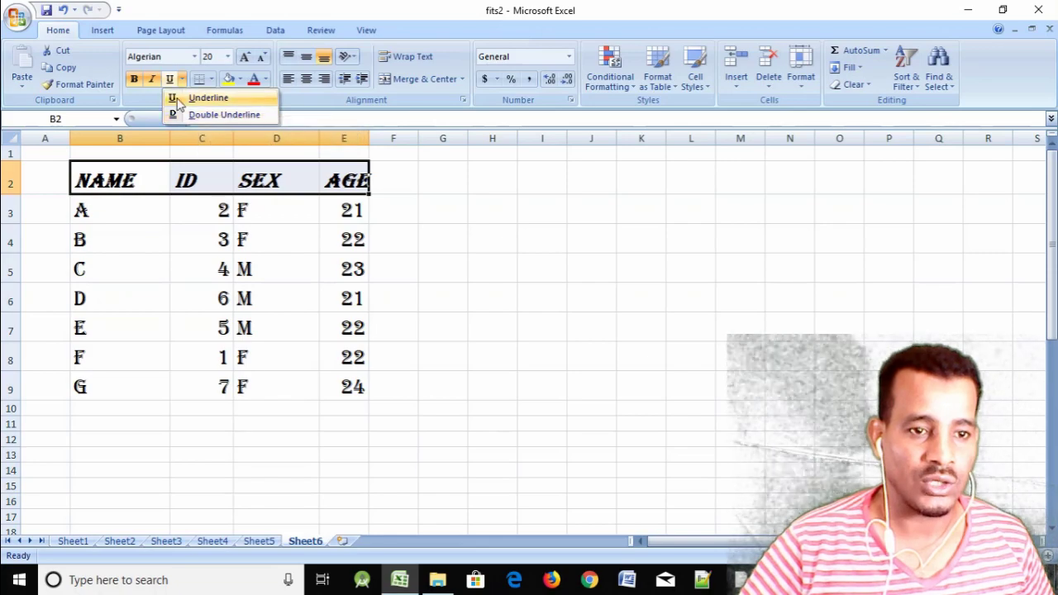
click(199, 98)
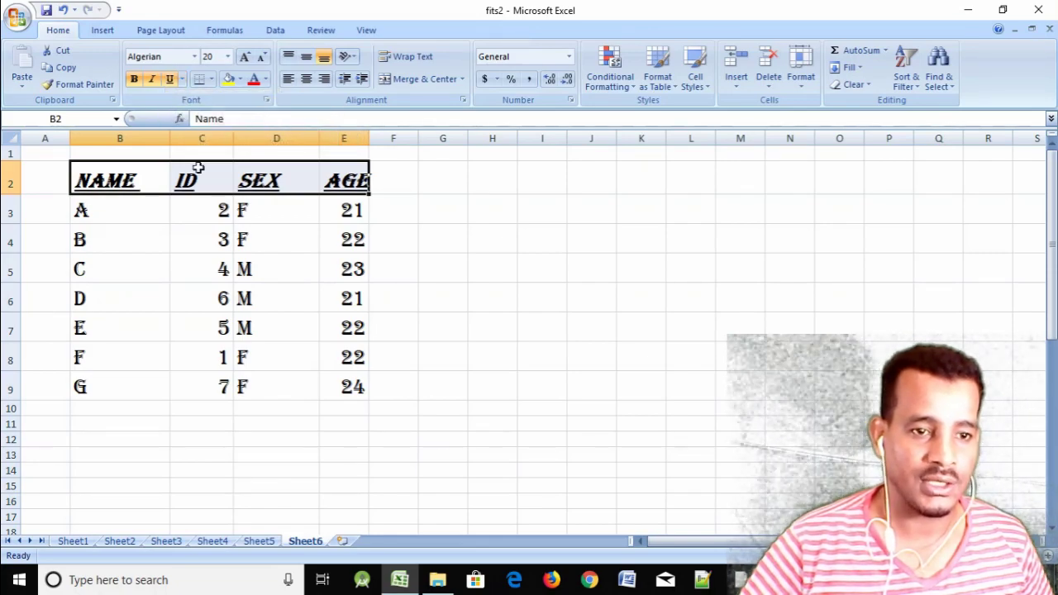
Give the header cells B2:E2 an olive green font colour
click(239, 79)
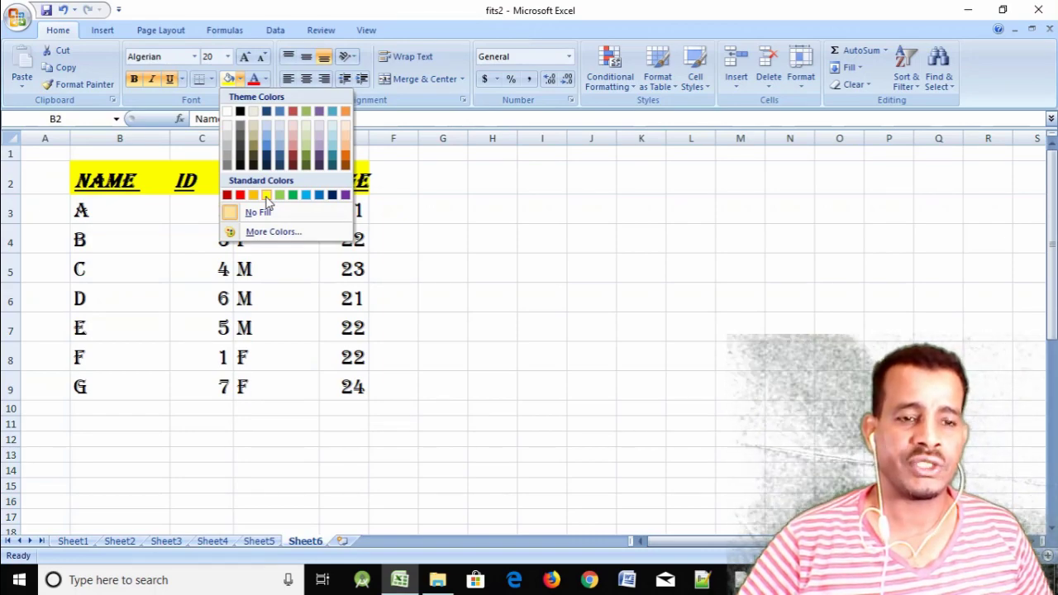
click(120, 212)
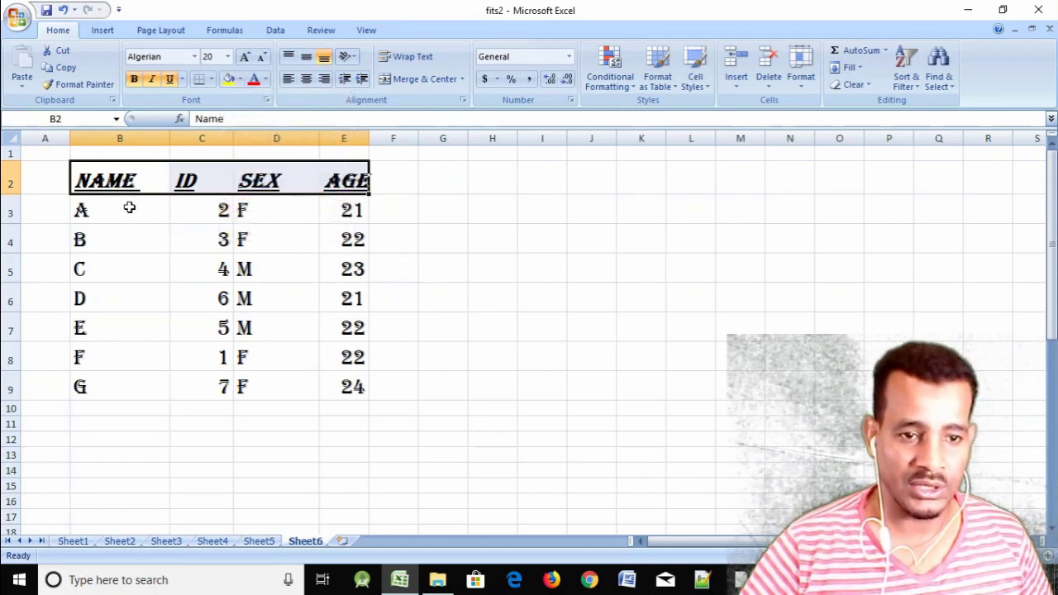
click(196, 182)
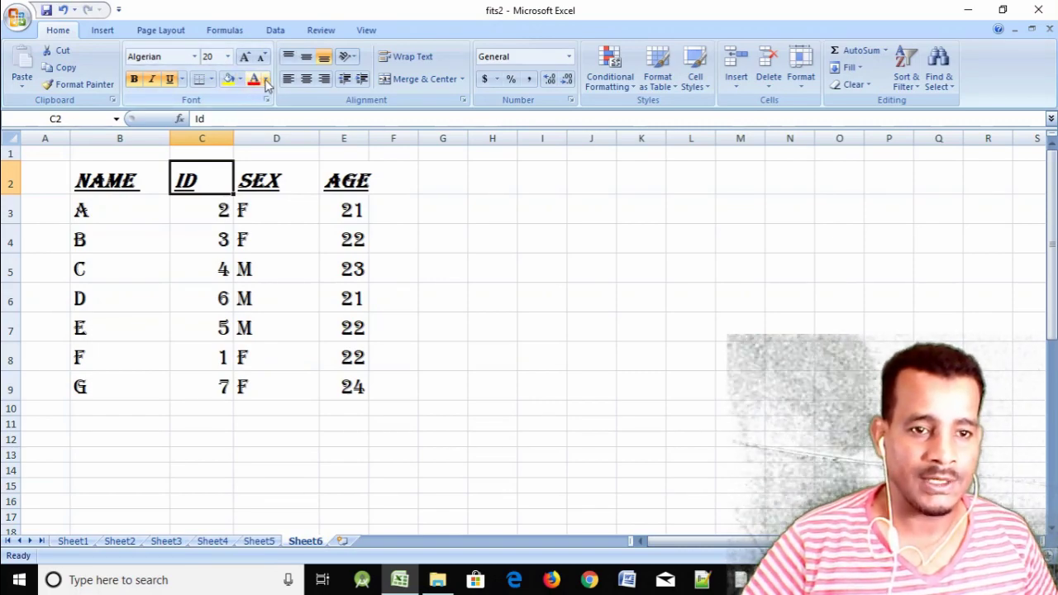
drag(129, 189, 339, 180)
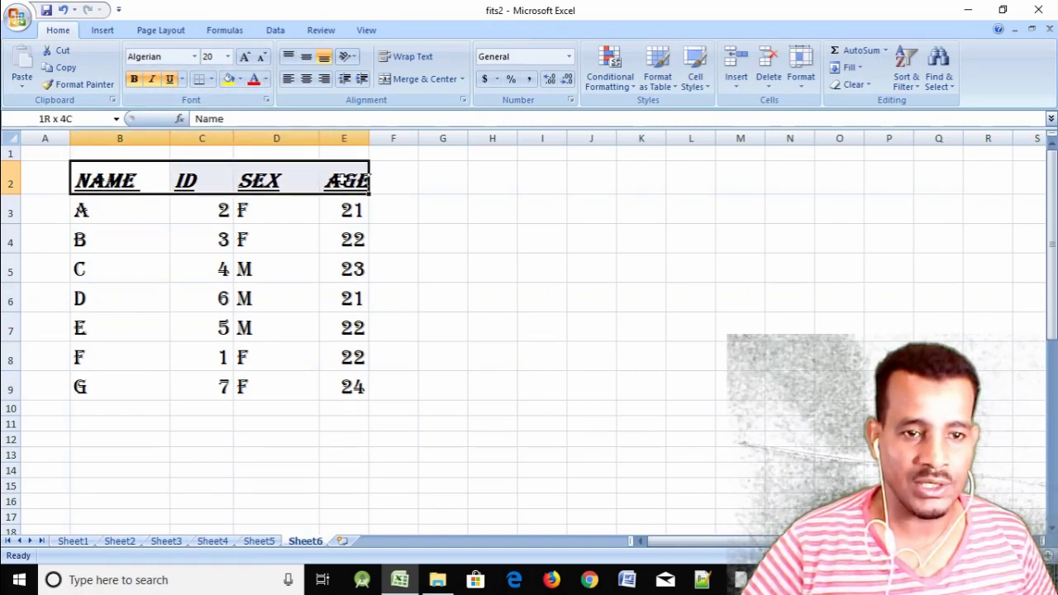
click(265, 79)
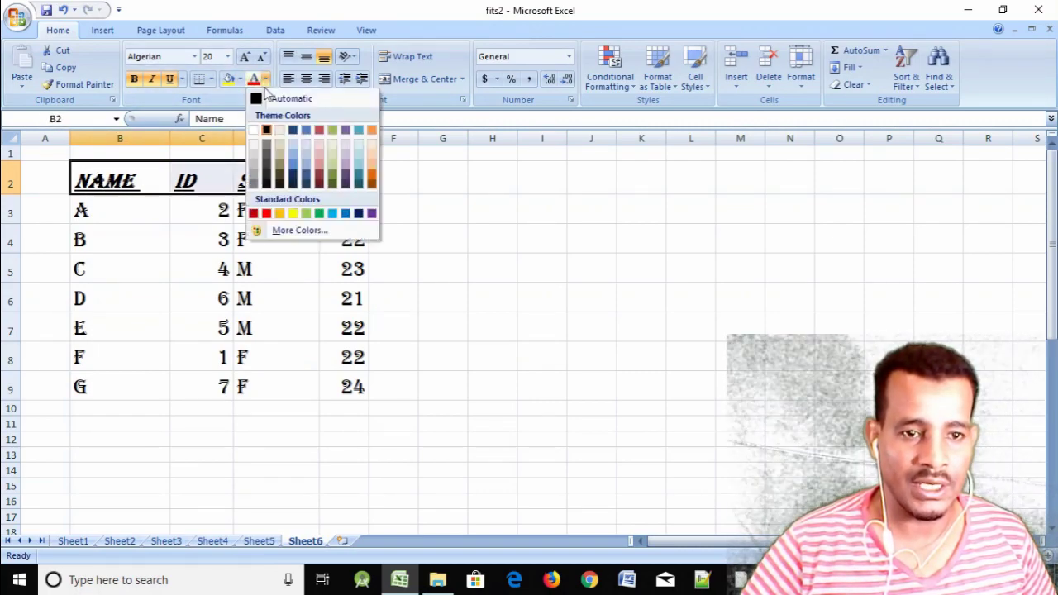
click(333, 179)
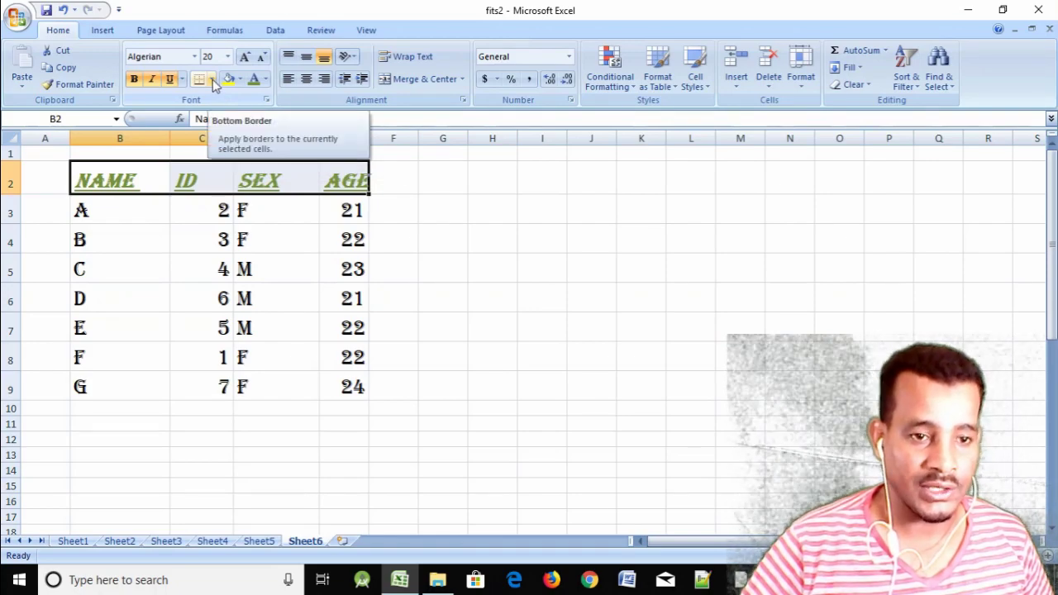
click(124, 209)
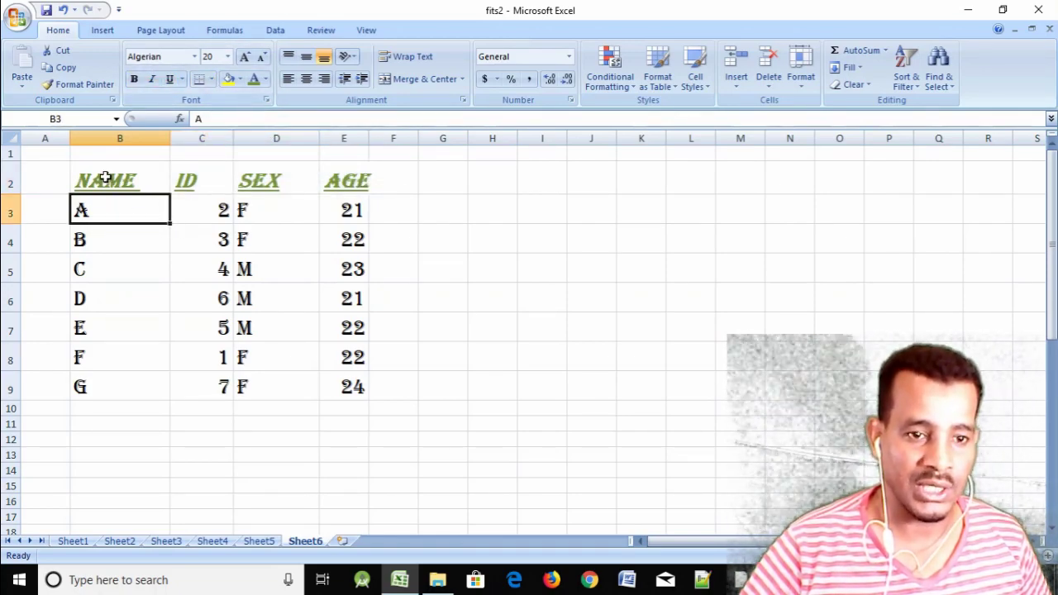
drag(128, 182, 351, 386)
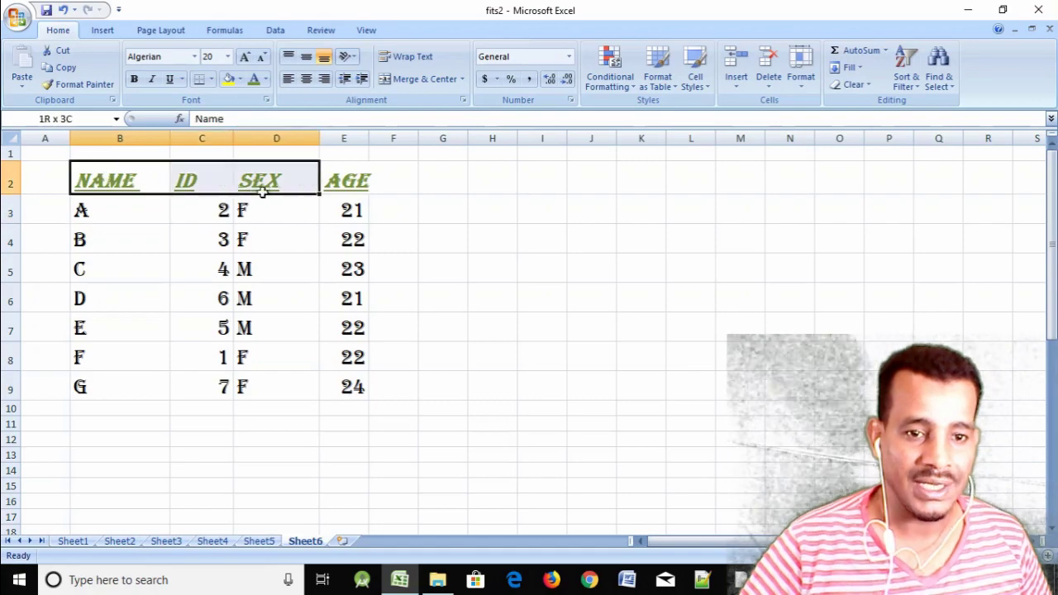
click(219, 244)
click(16, 16)
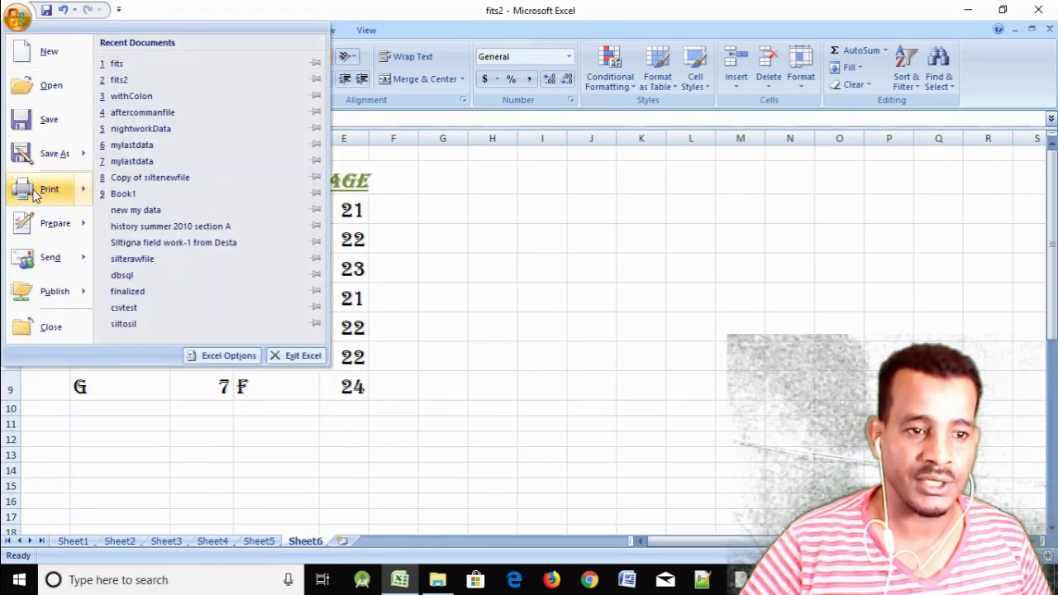
mouse_move(50, 188)
click(158, 159)
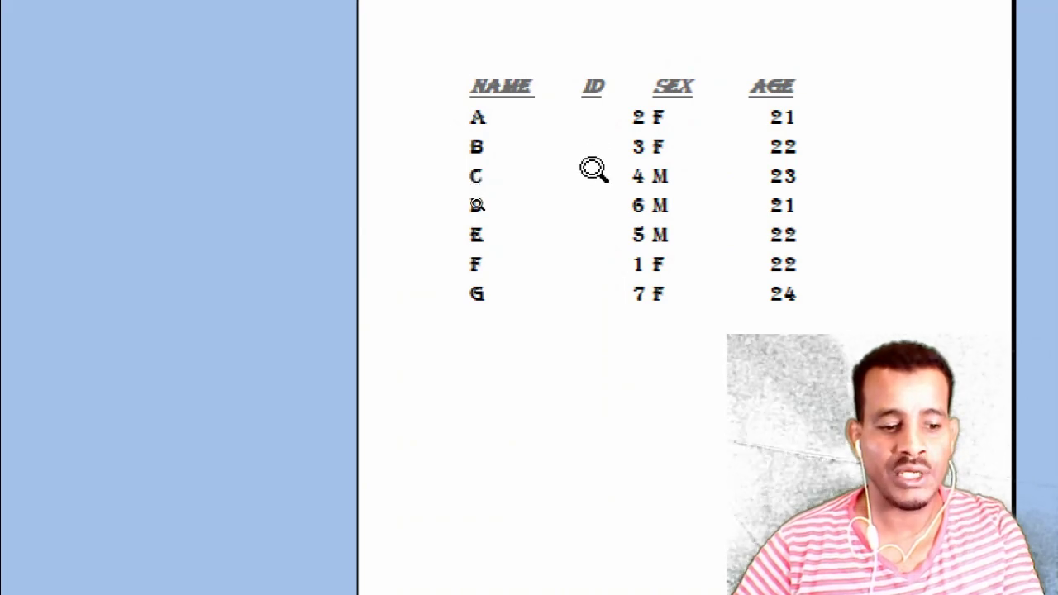
key(Escape)
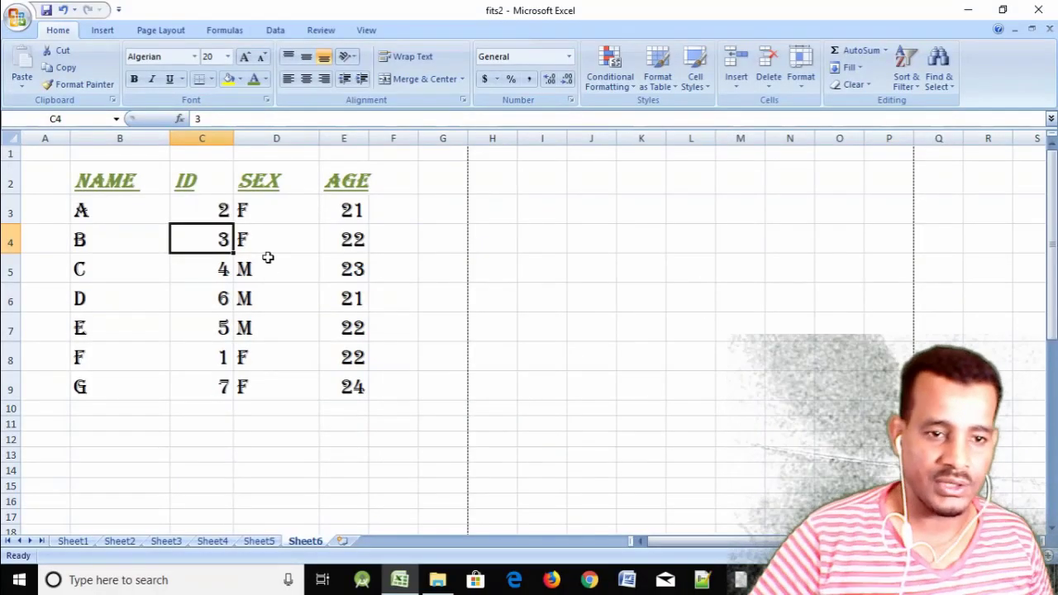
Apply All Borders to every cell of the table B2:E9
click(265, 234)
drag(135, 196, 324, 375)
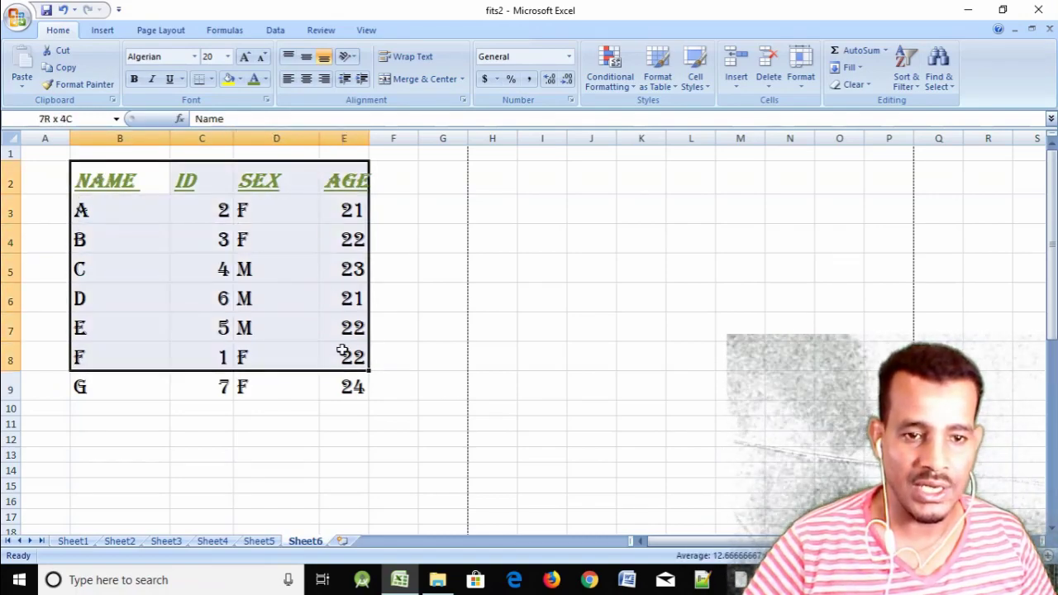
click(212, 80)
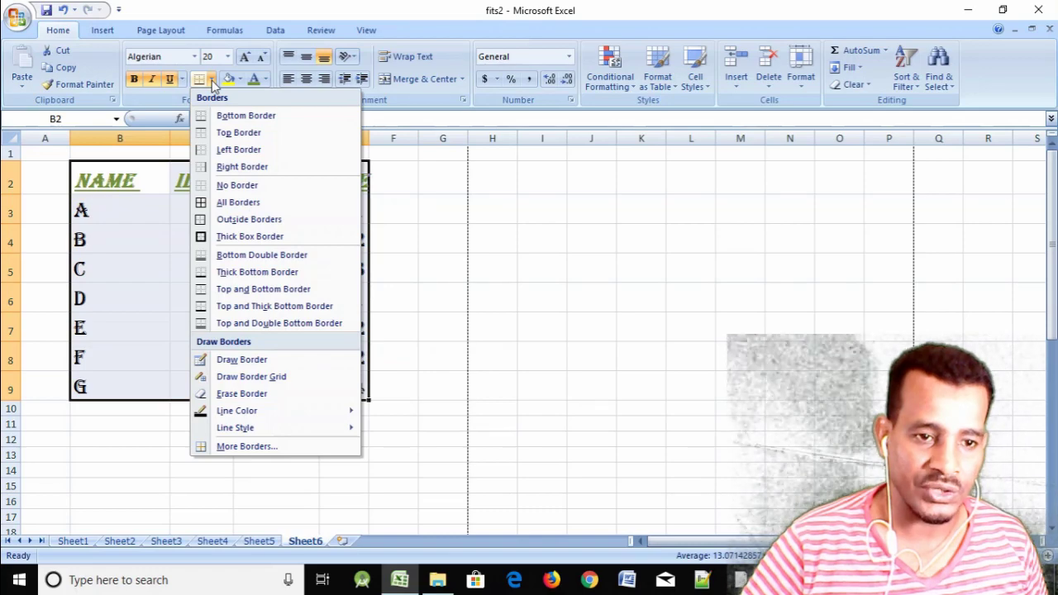
click(230, 205)
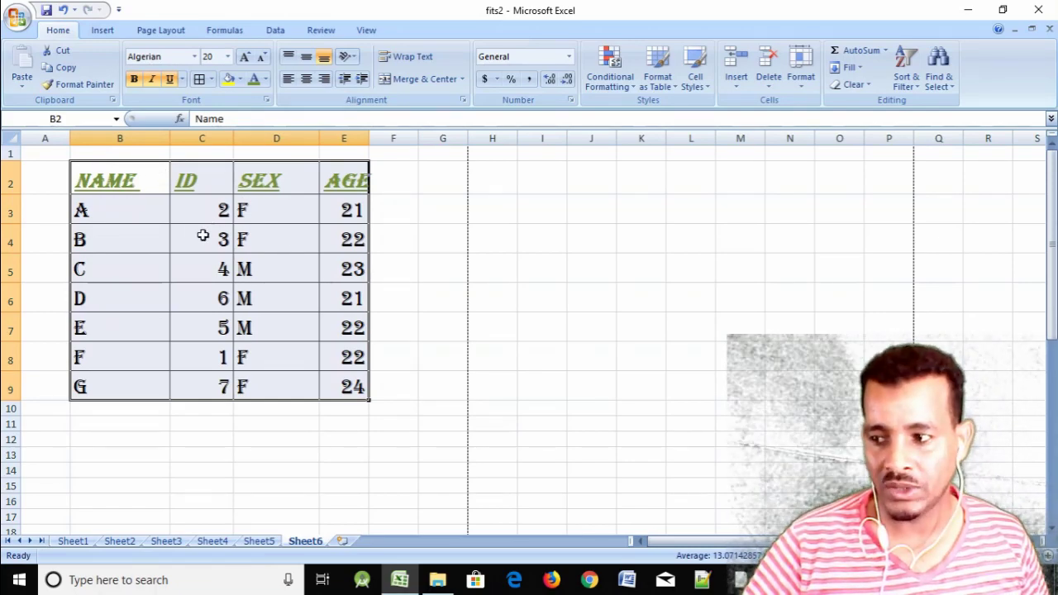
Print-preview the bordered table from the Office button, then close the preview
click(18, 17)
mouse_move(49, 189)
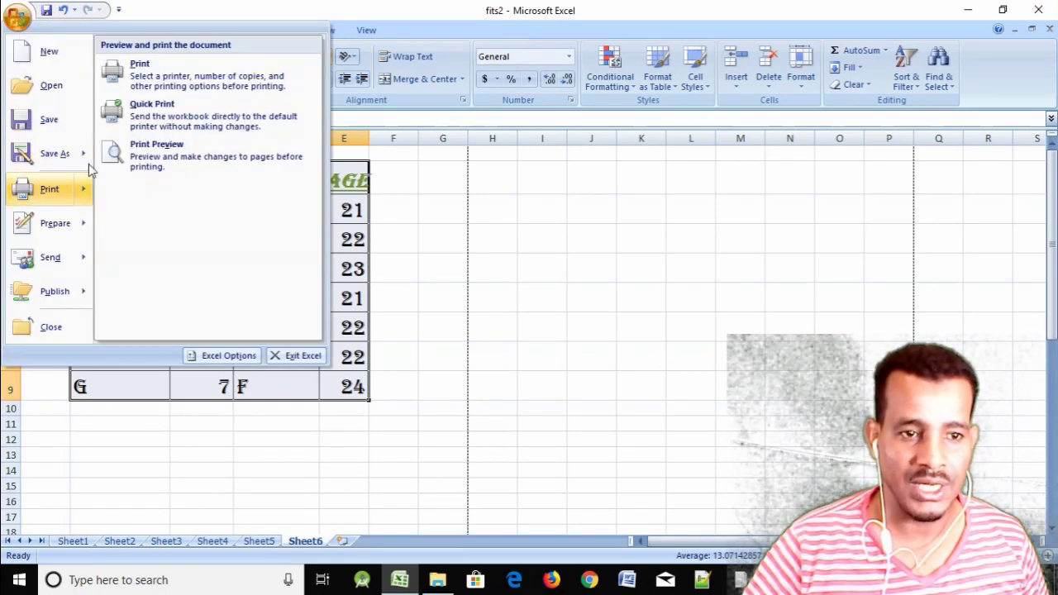
click(153, 151)
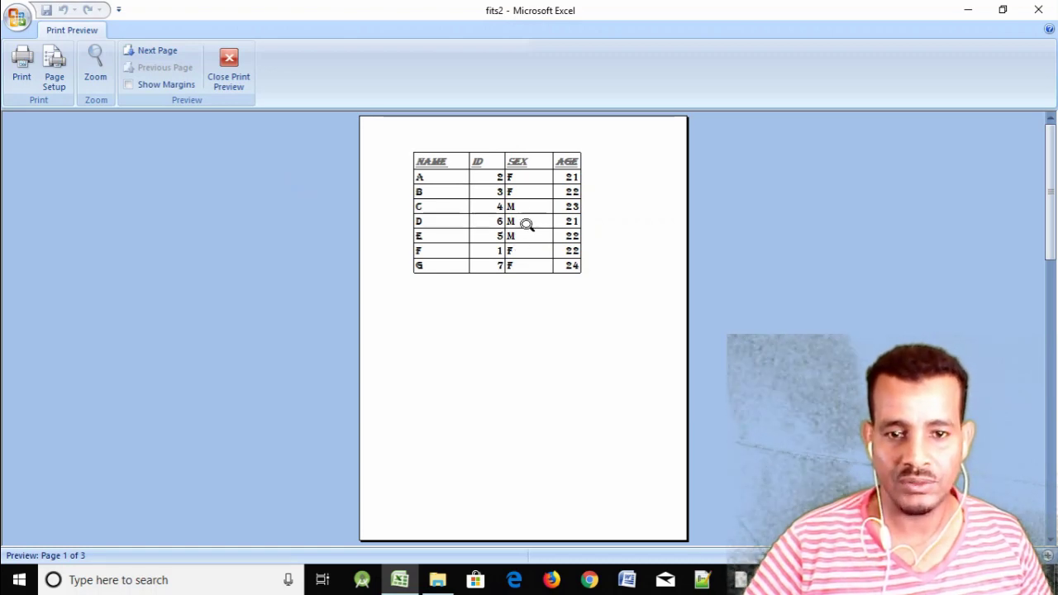
click(229, 68)
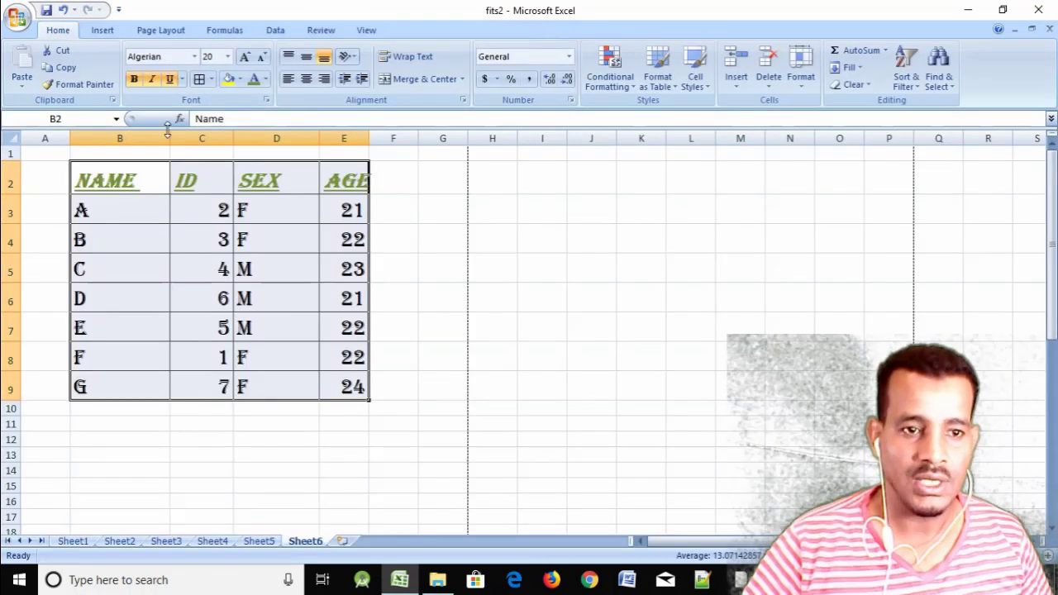
click(211, 80)
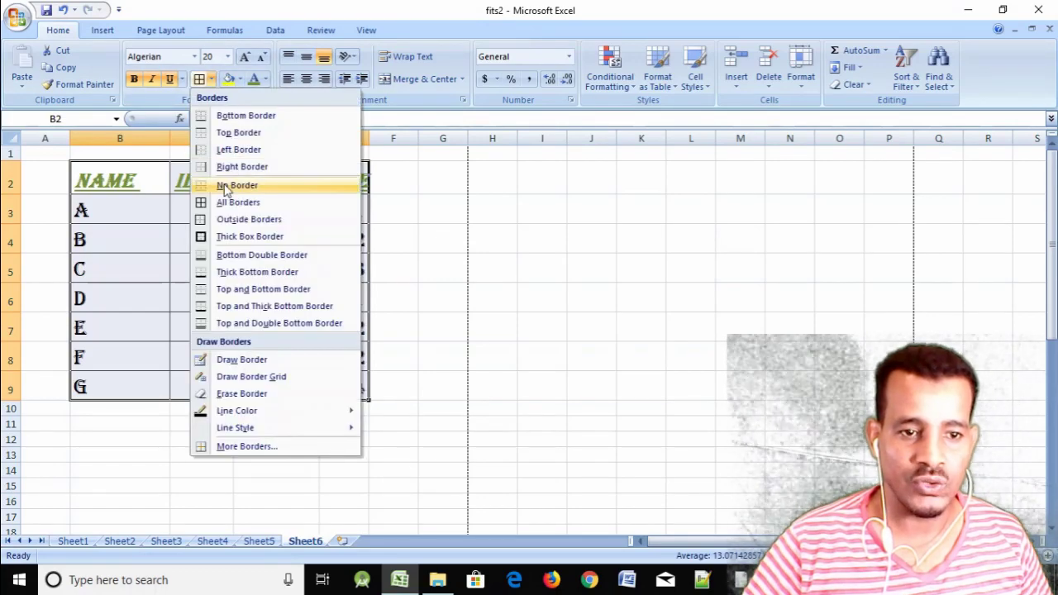
mouse_move(236, 410)
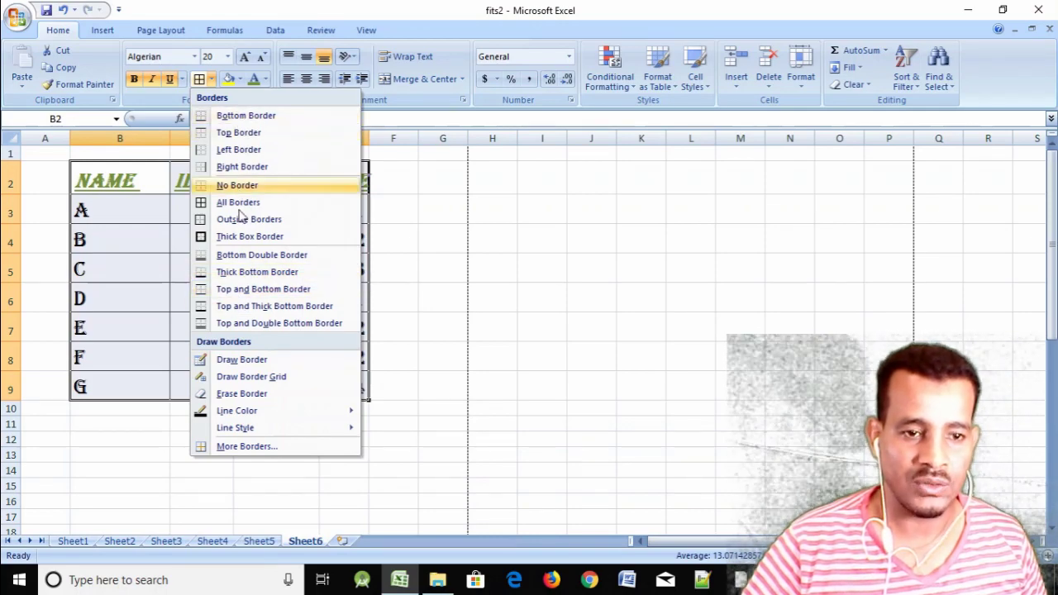
click(137, 222)
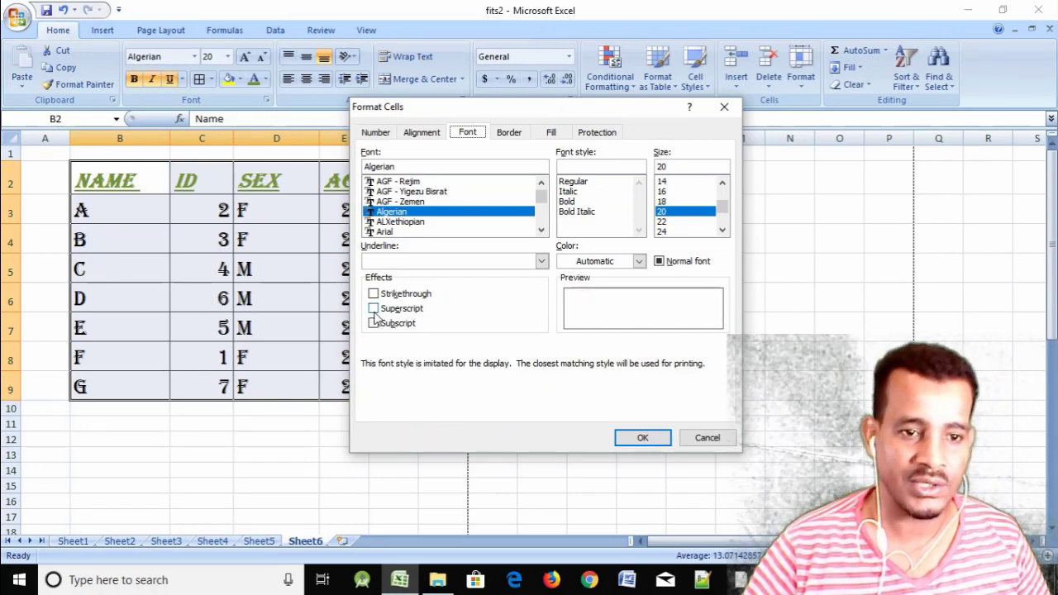
click(724, 106)
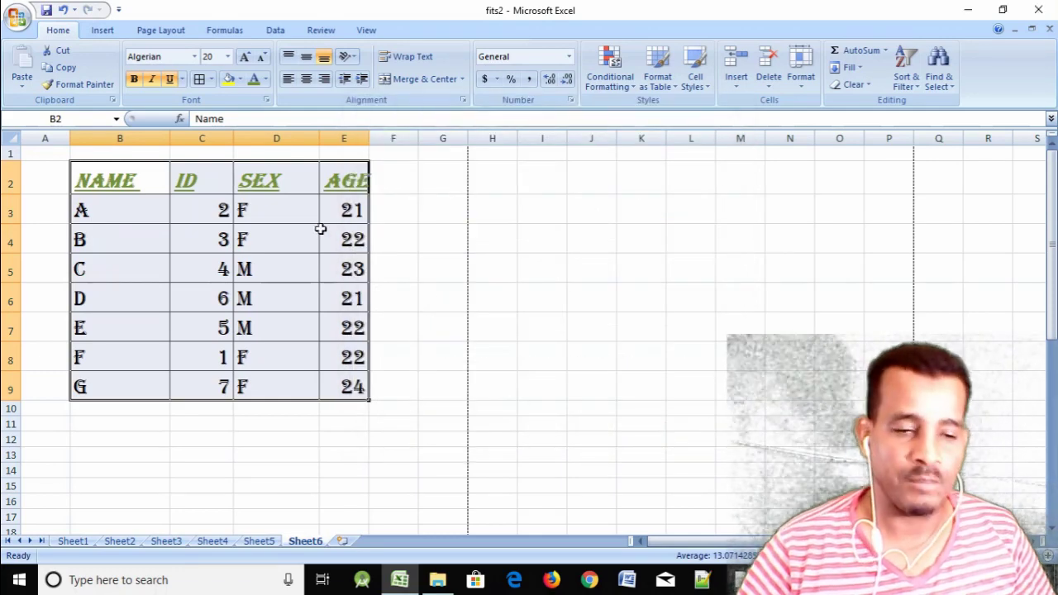
click(276, 233)
click(351, 182)
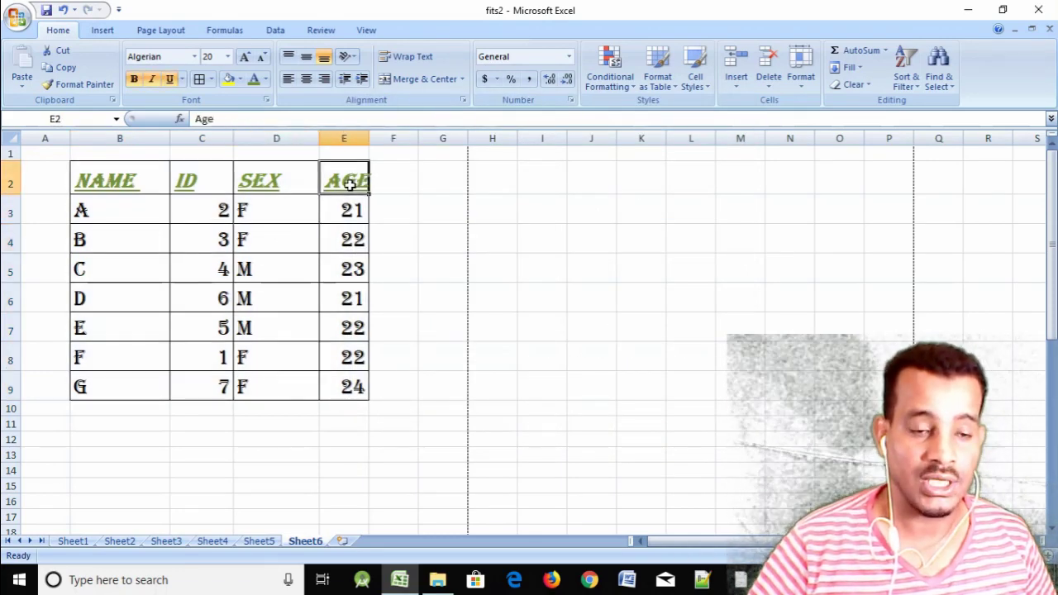
click(327, 264)
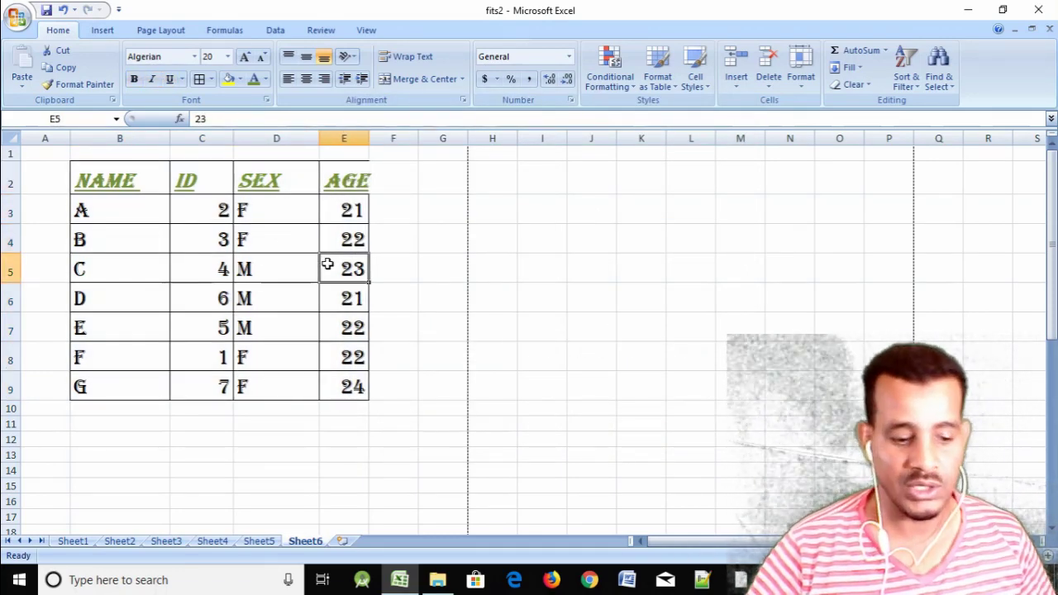